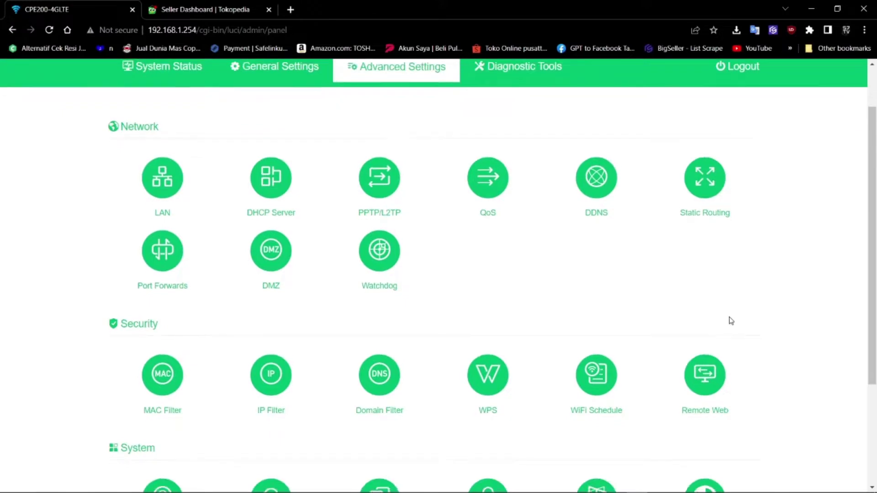
Look through the Network, Security and System options of the router's advanced settings
scroll(730, 320, "down", 3)
scroll(729, 320, "up", 4)
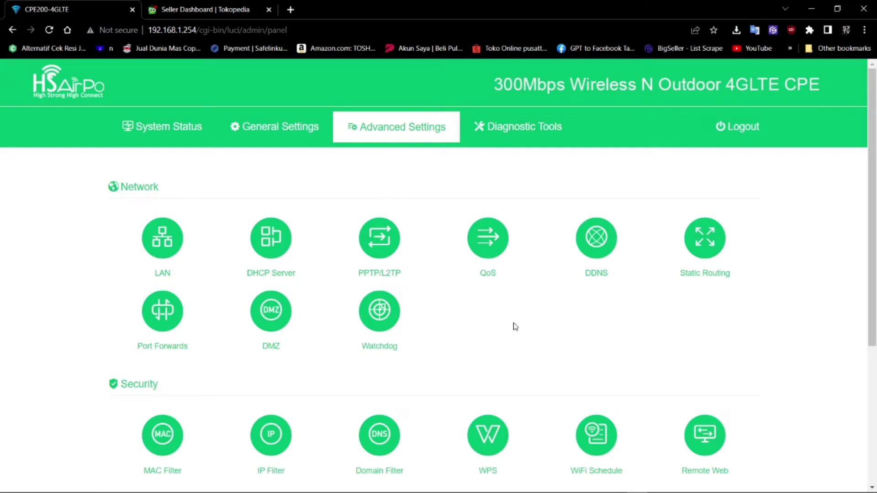
scroll(515, 327, "down", 4)
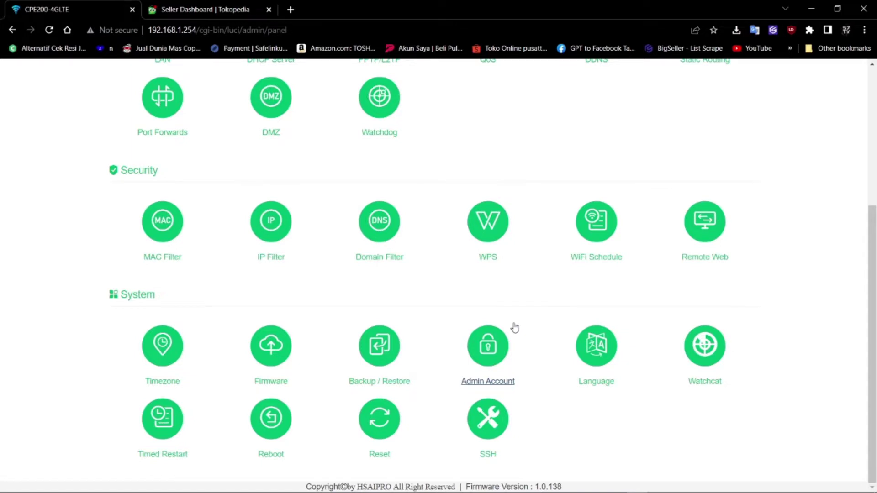
scroll(515, 327, "up", 4)
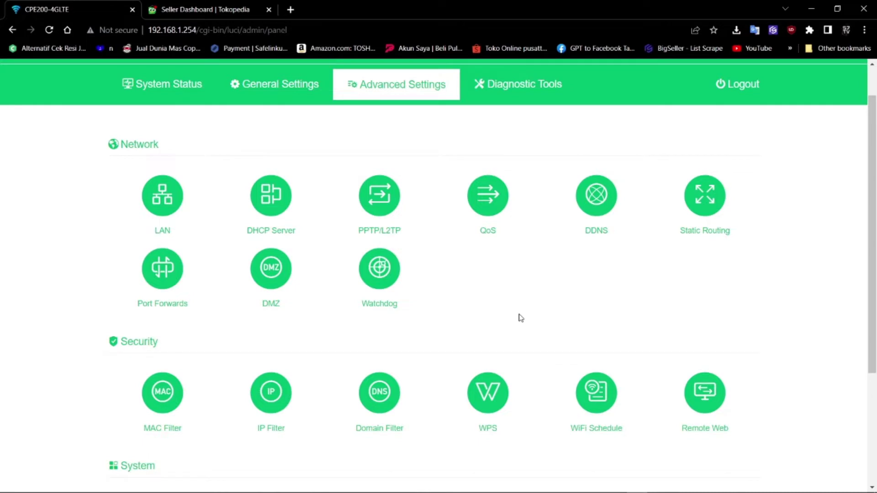
scroll(523, 319, "down", 4)
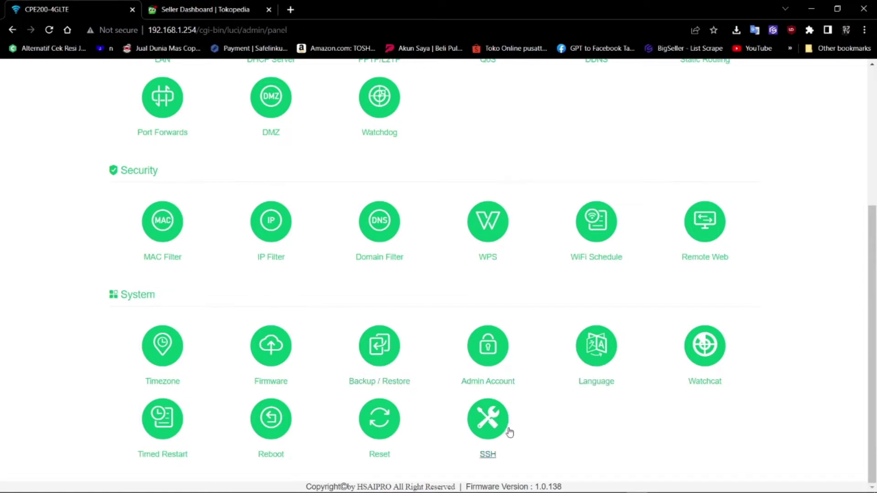
scroll(526, 408, "up", 3)
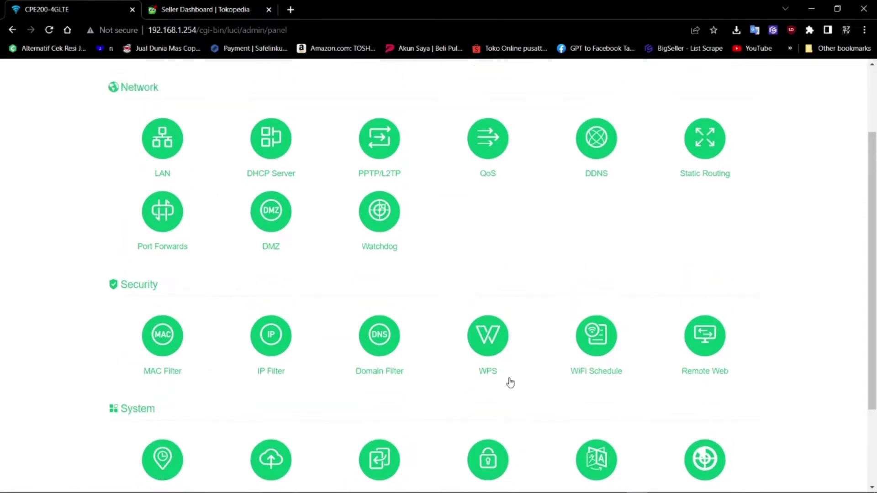
scroll(742, 287, "up", 1)
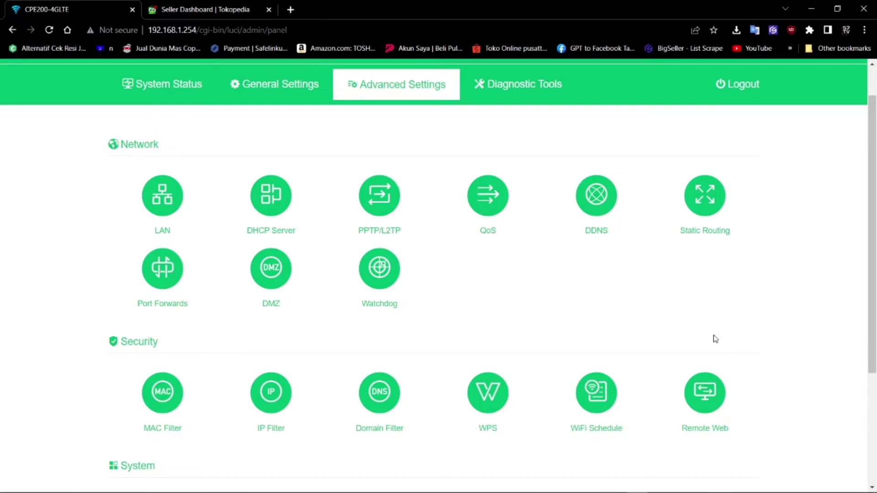
scroll(716, 339, "down", 2)
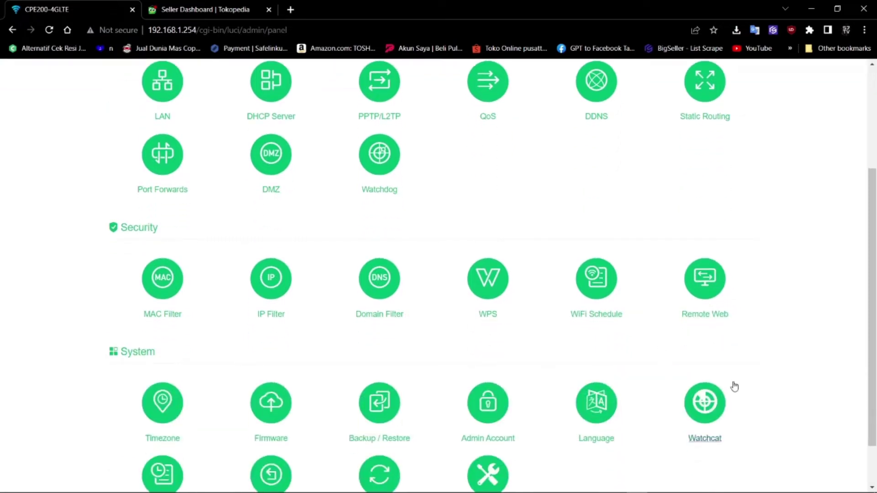
scroll(735, 385, "up", 1)
scroll(735, 384, "up", 2)
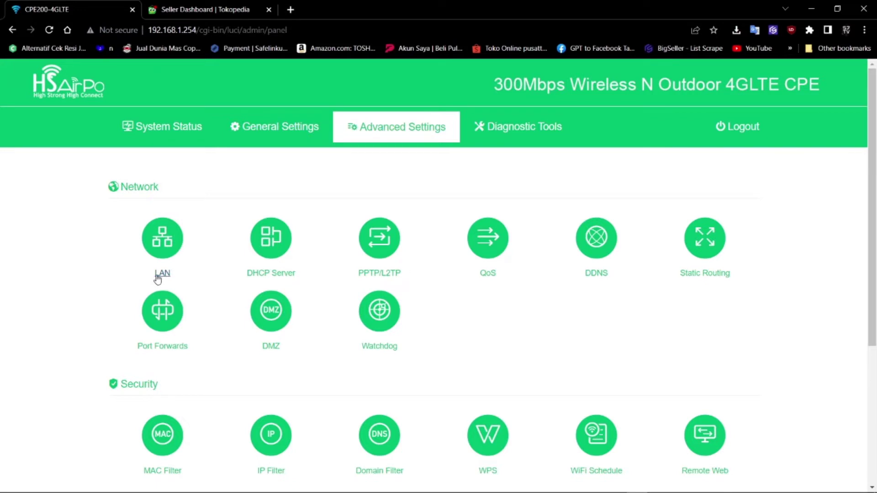
View the LAN settings for IP address and subnet mask, and close them without changes
left_click(163, 248)
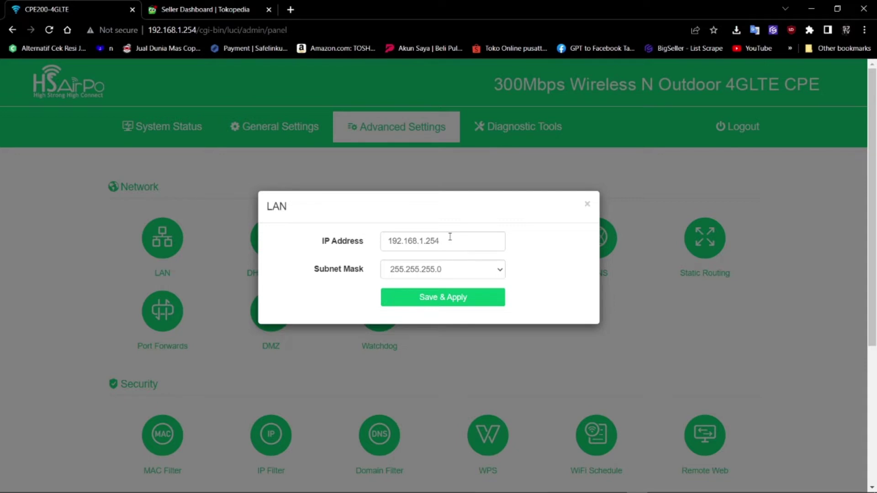
scroll(450, 236, "down", 2)
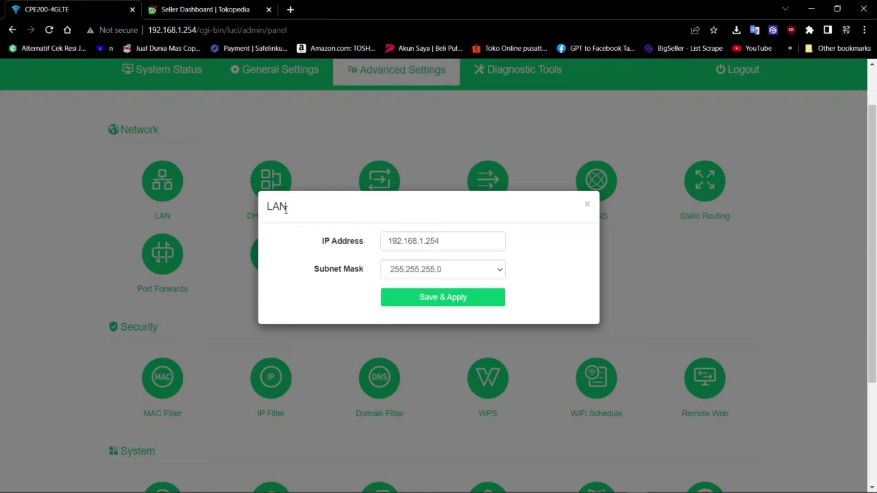
left_click(228, 174)
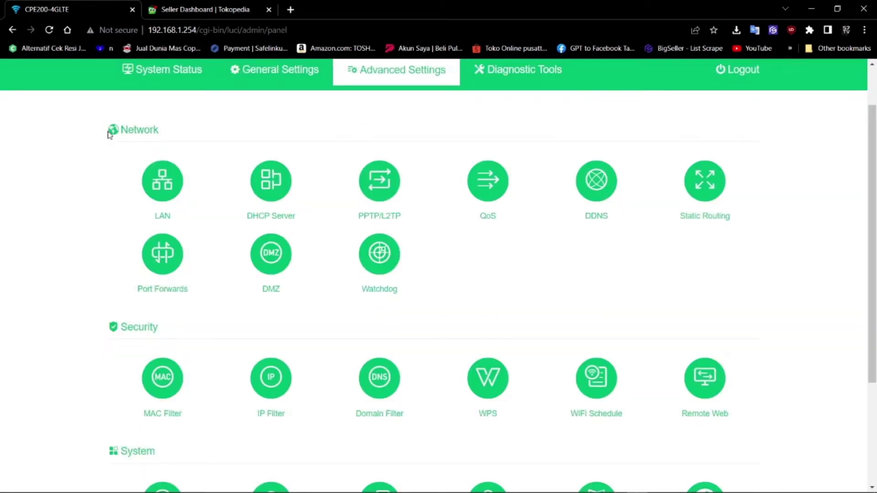
Try a limit of 5 in the general DHCP server settings, and close them without saving
left_click(283, 194)
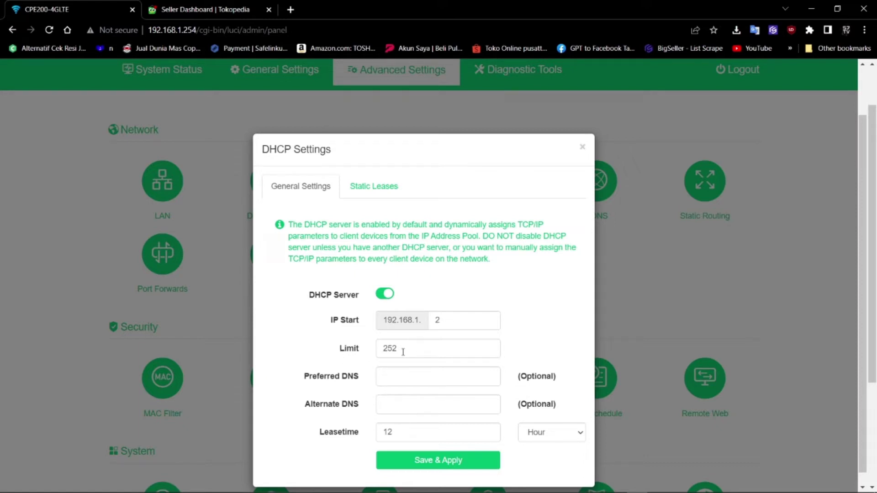
scroll(403, 351, "down", 1)
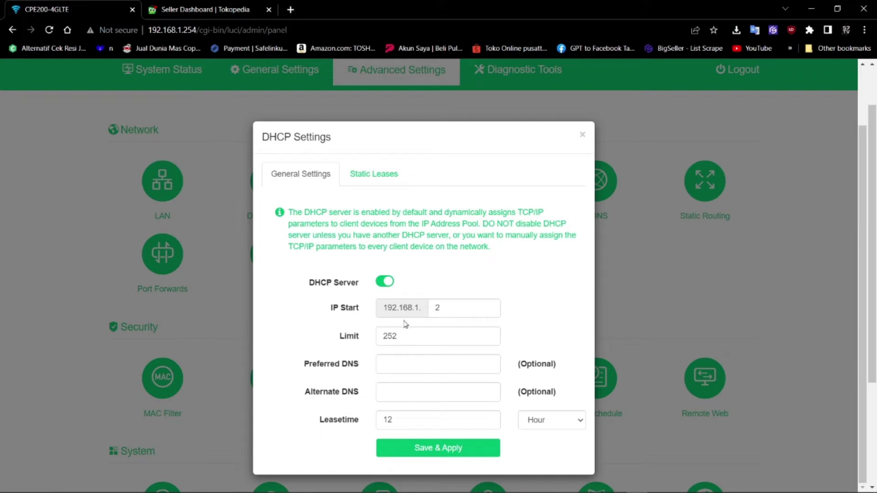
double_click(393, 336)
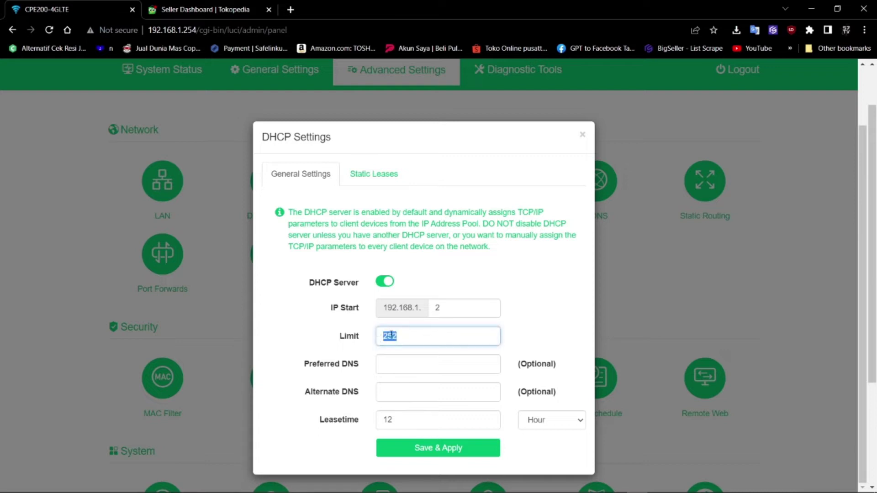
type("5")
left_click(582, 138)
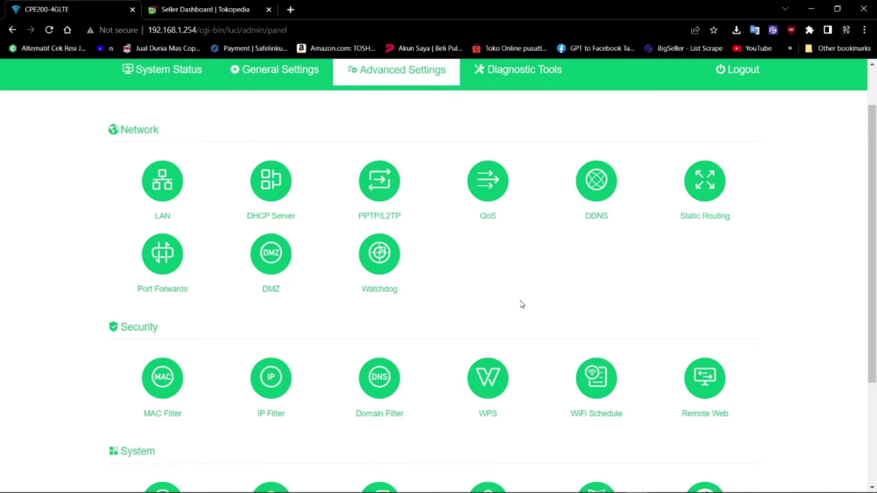
Enable QoS and enter 1 Mbps for both the download and the upload limit
scroll(477, 307, "up", 2)
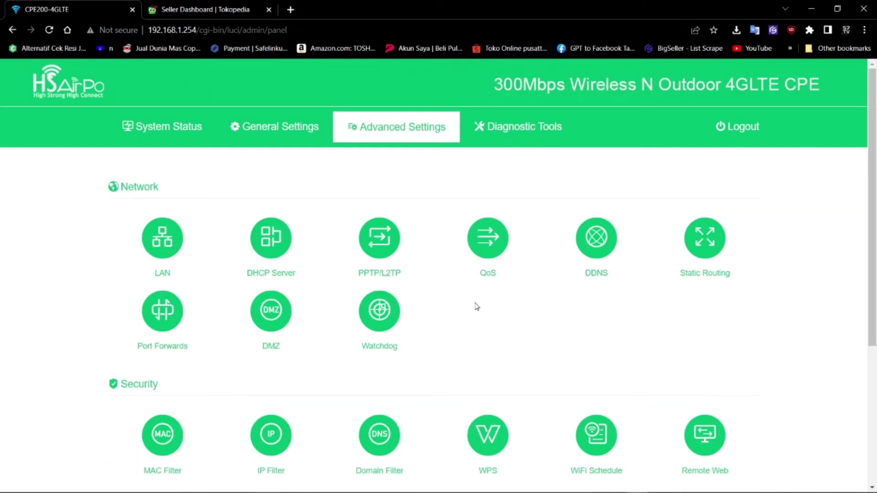
left_click(502, 252)
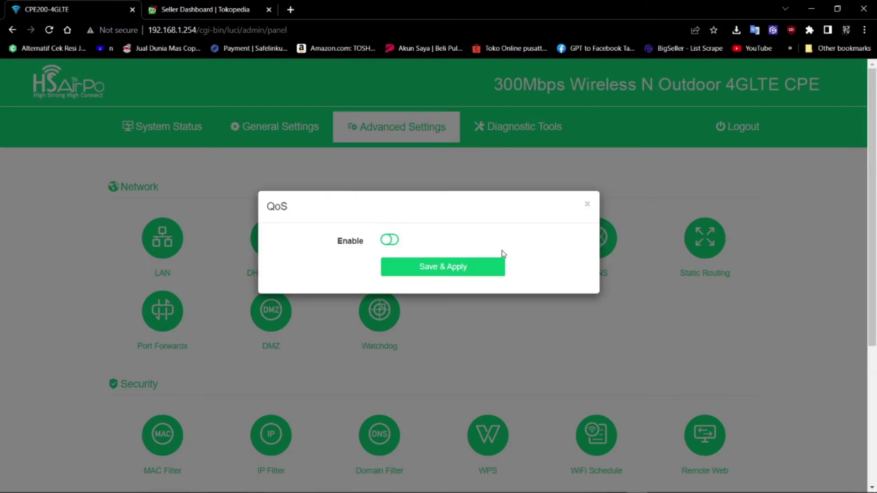
left_click(391, 241)
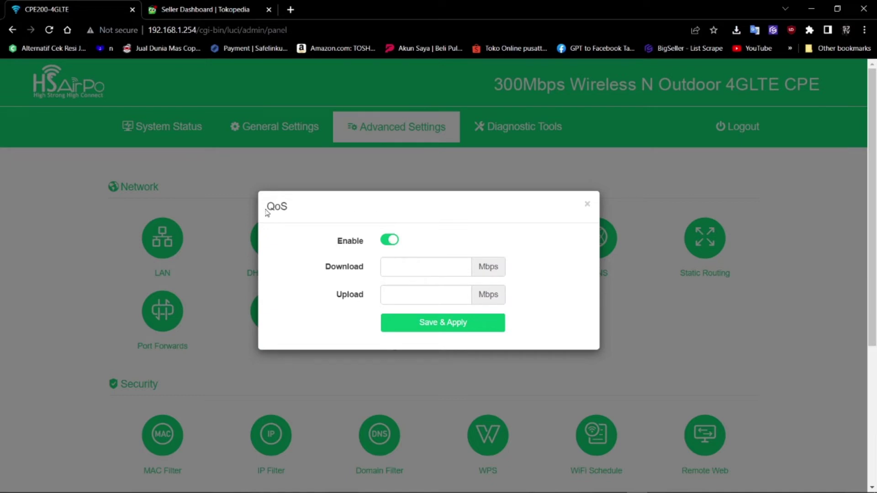
left_click_drag(267, 209, 296, 211)
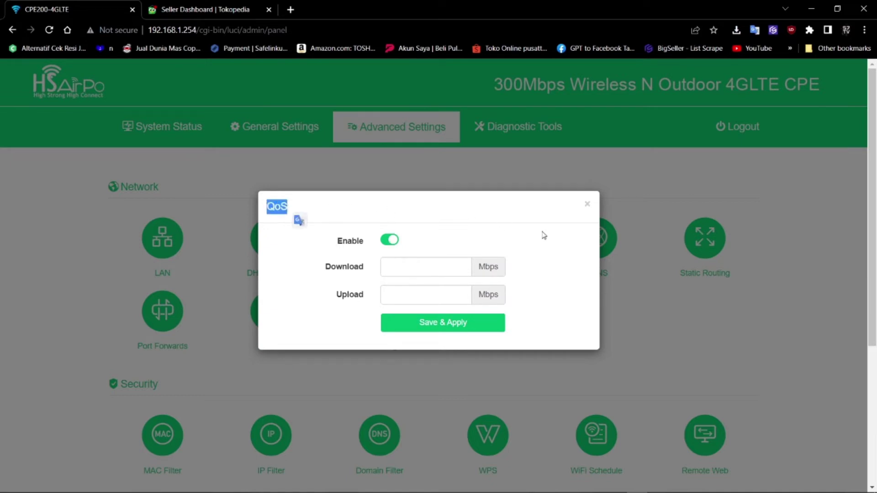
left_click(468, 252)
left_click(428, 268)
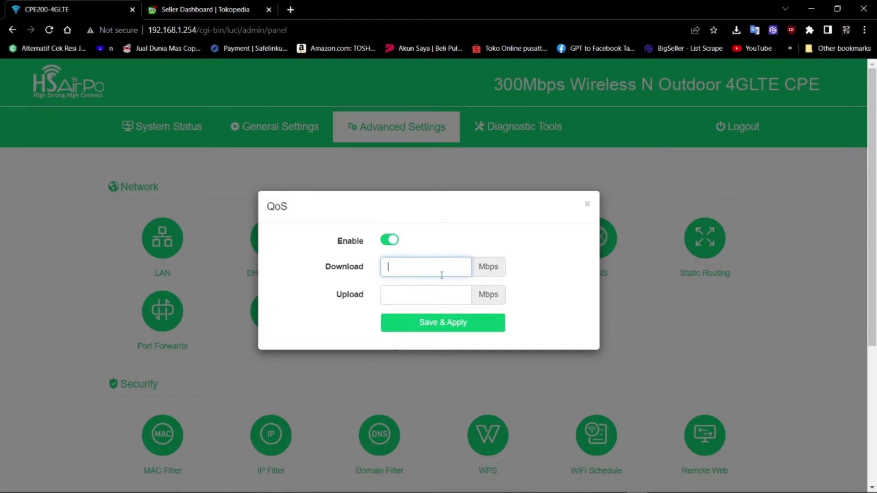
type("1")
left_click(423, 293)
type("1")
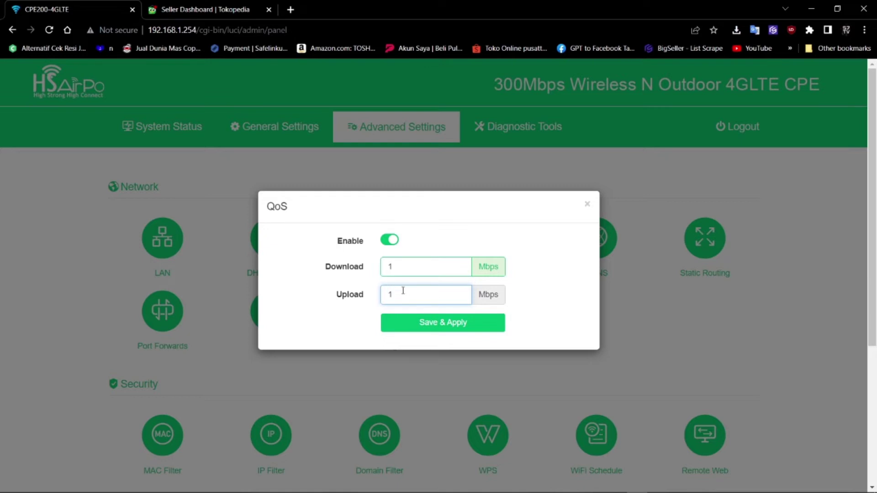
Recheck the QoS download and upload limits, and turn QoS back off without saving
left_click(393, 269)
left_click(396, 295)
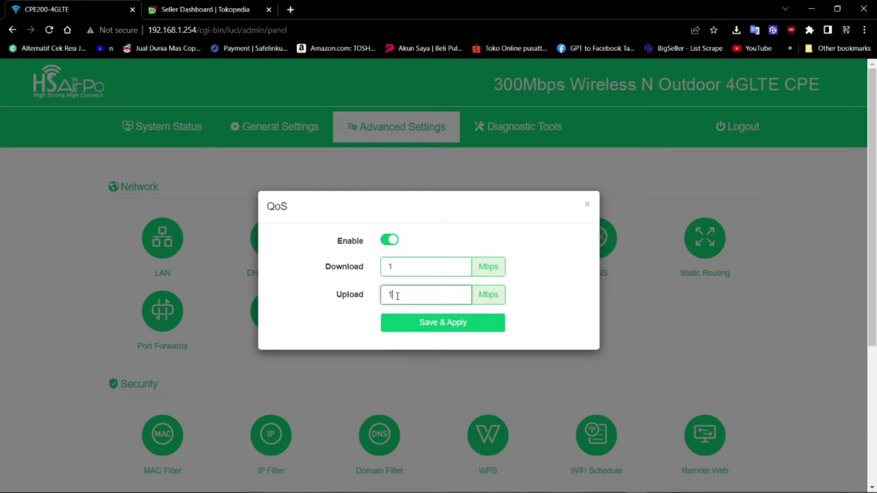
left_click(399, 269)
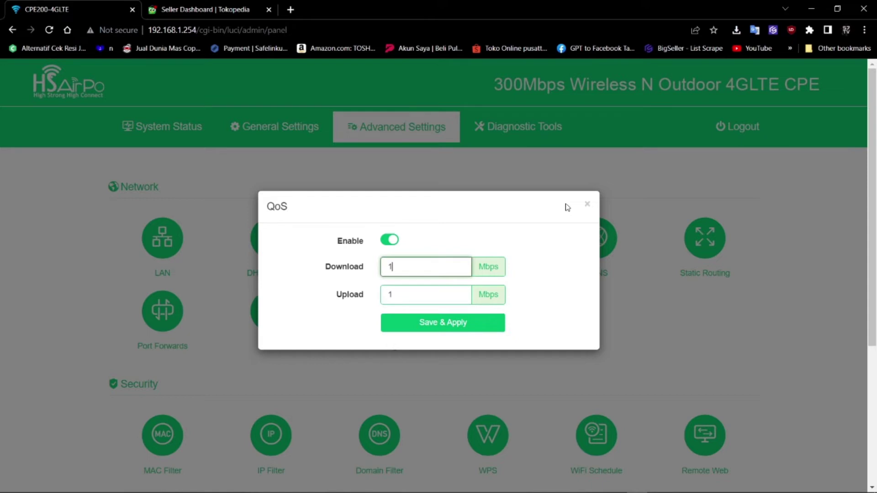
left_click(390, 242)
left_click(17, 89)
Open the Watchdog settings and choose DNS Server as the target host
scroll(18, 89, "down", 1)
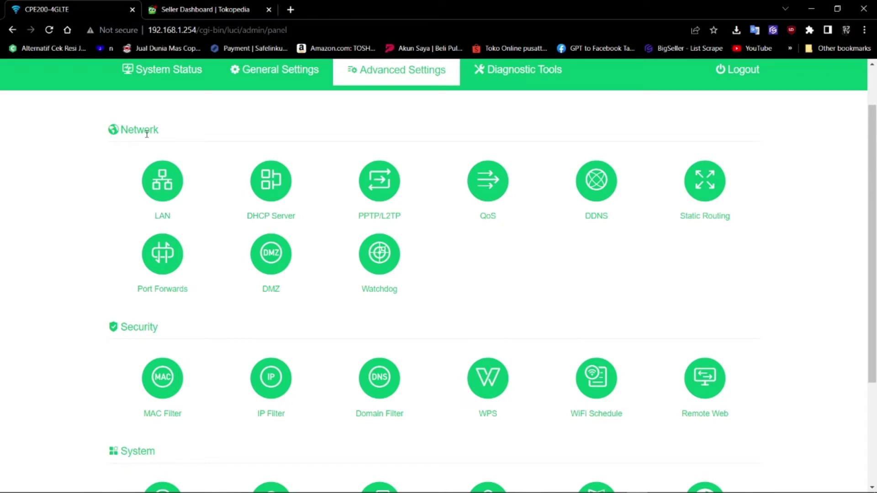
left_click(388, 268)
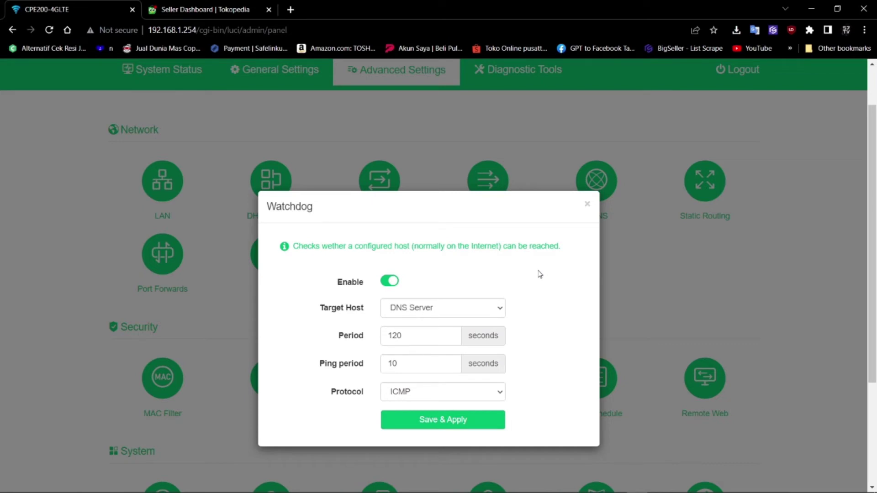
left_click(424, 308)
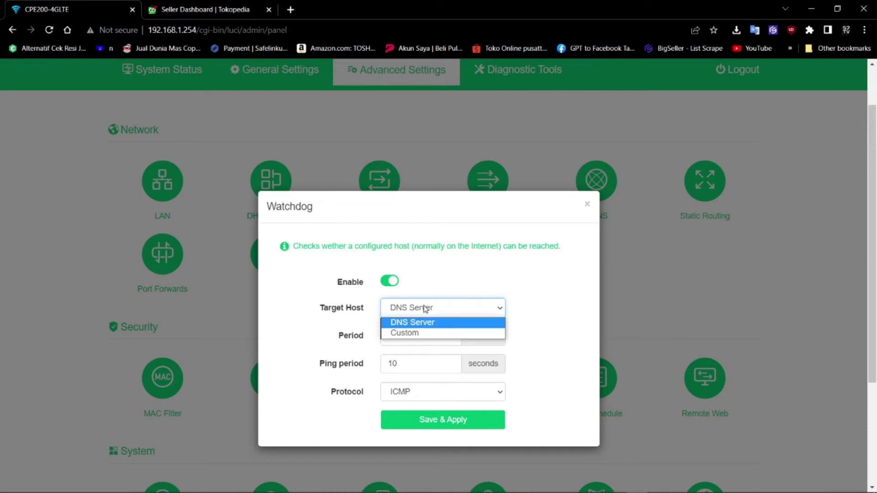
left_click(474, 326)
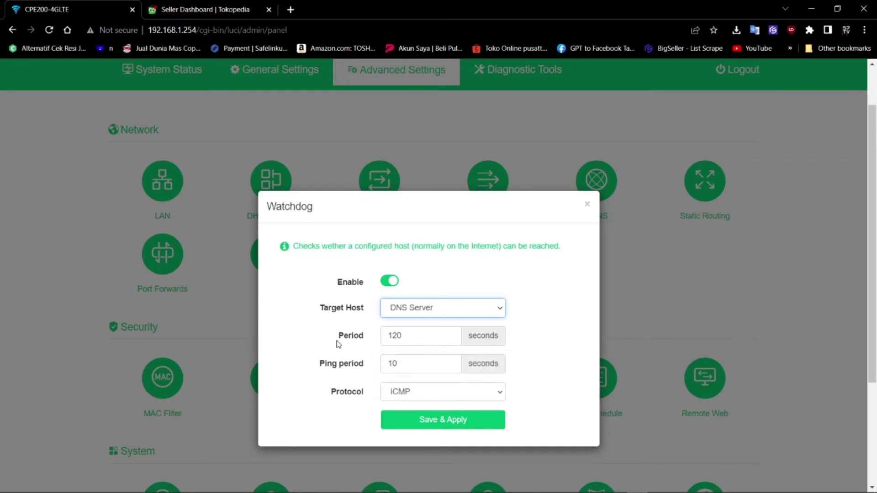
Review the Watchdog's Period and Ping period fields with their explanations, and choose ICMP as the protocol
left_click_drag(337, 339, 363, 341)
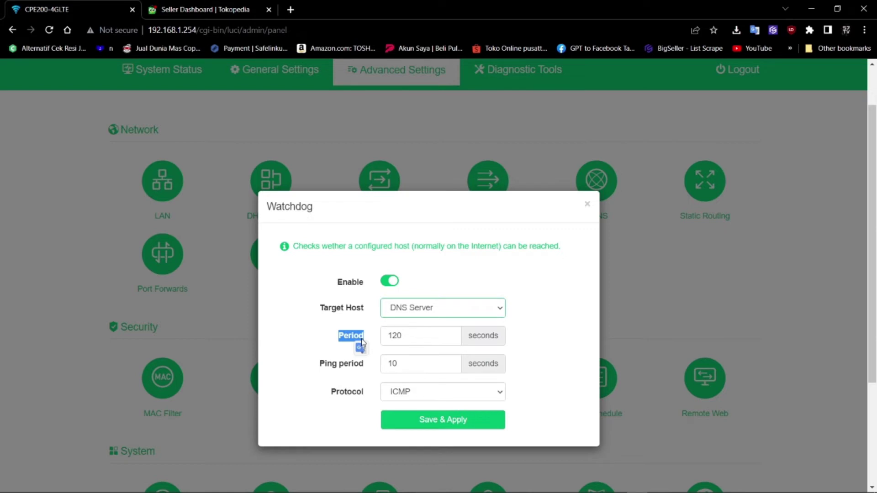
mouse_move(362, 343)
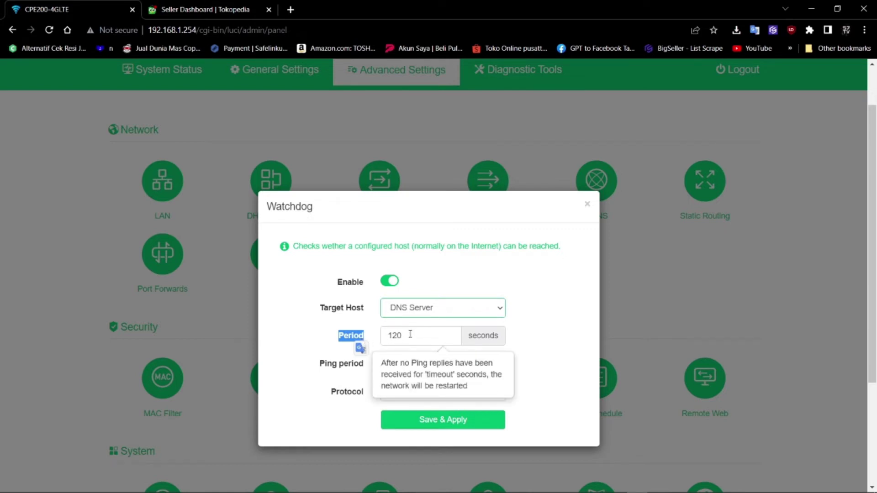
left_click(411, 333)
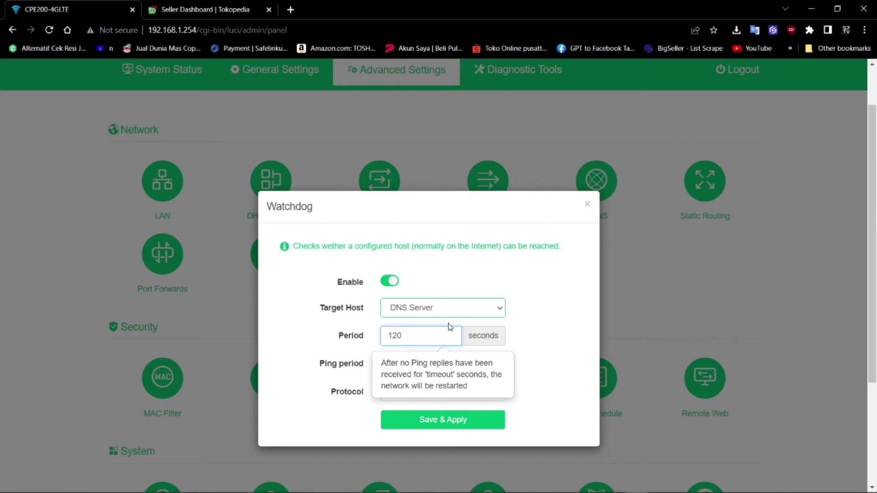
left_click(312, 328)
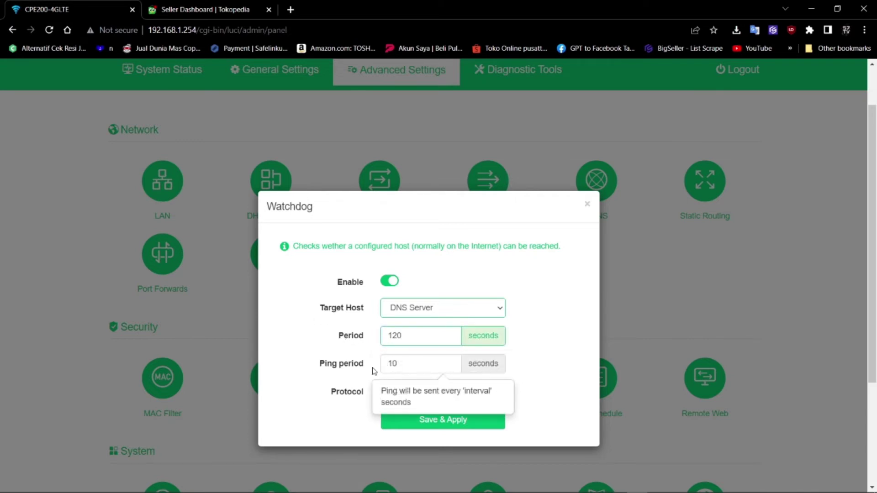
left_click_drag(305, 366, 359, 364)
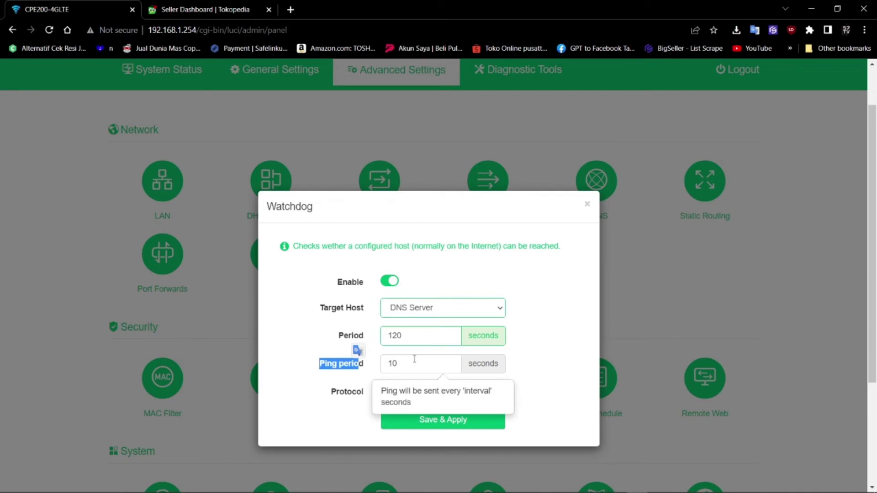
left_click(414, 359)
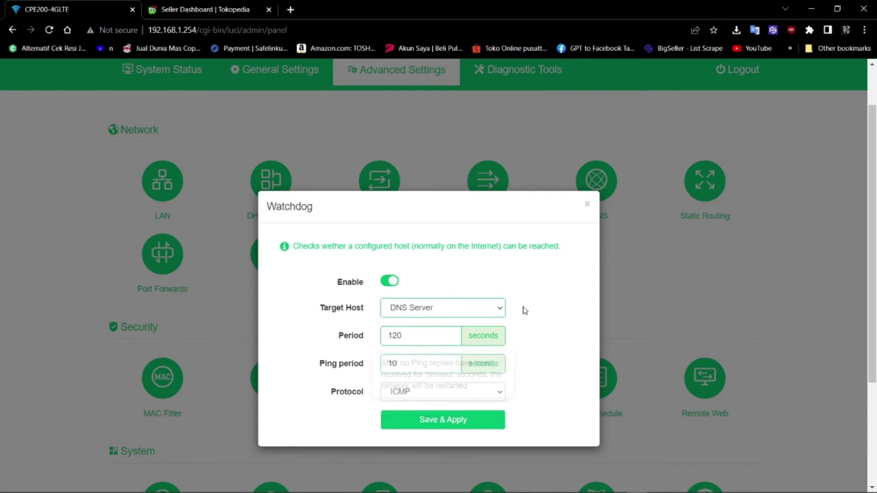
left_click(466, 400)
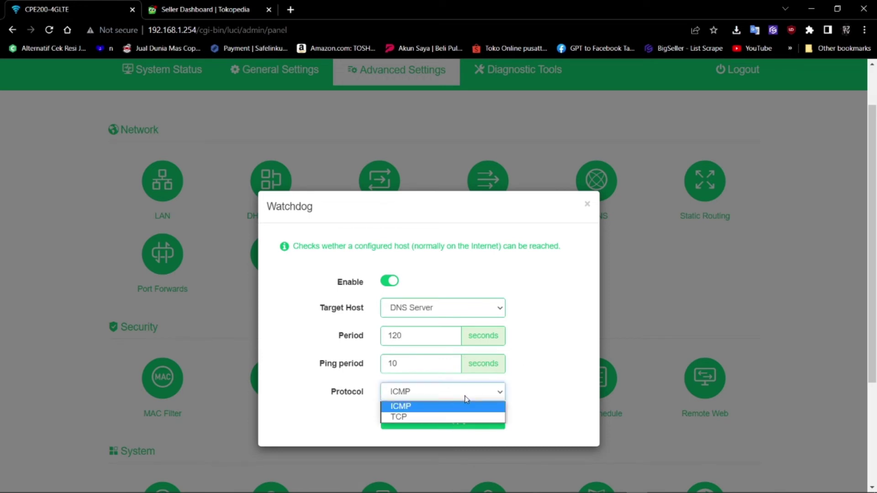
left_click(412, 407)
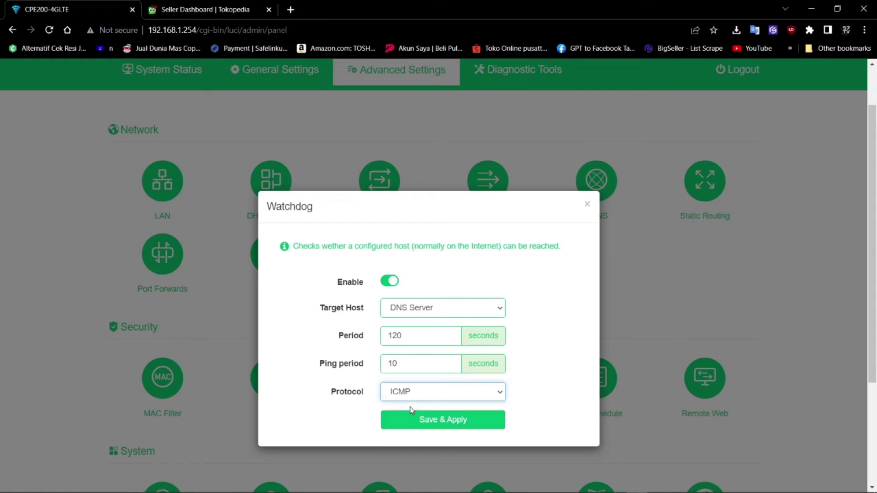
Close the Watchdog settings without saving and open the Timezone settings in the System section
left_click(587, 204)
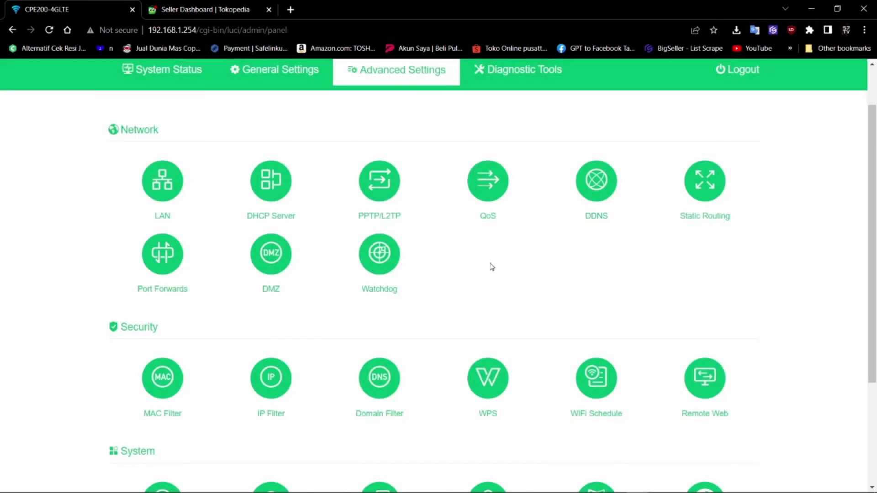
scroll(490, 267, "down", 1)
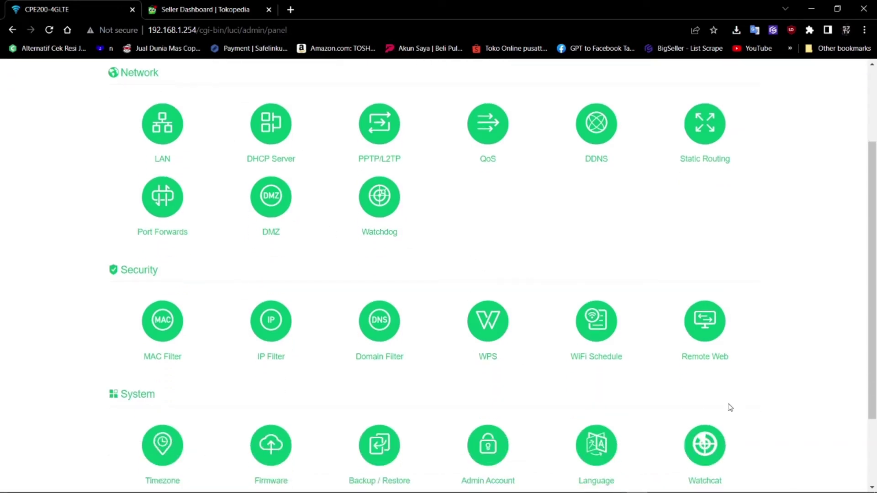
scroll(733, 396, "down", 1)
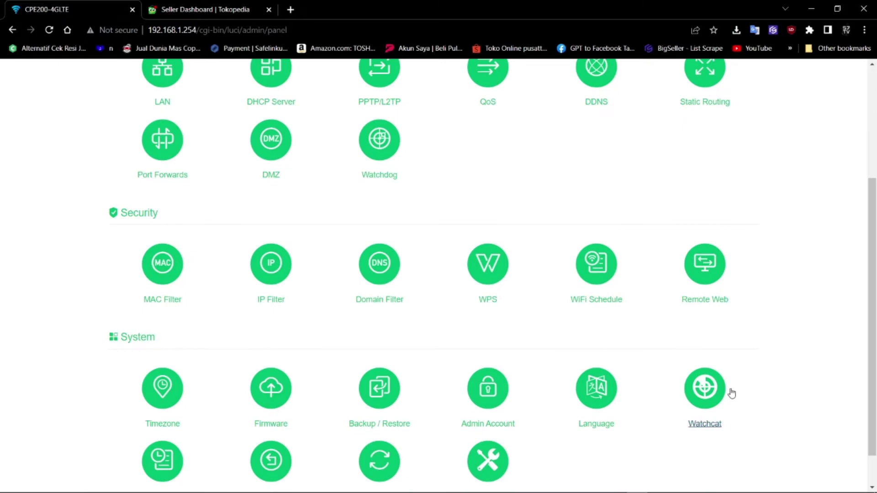
scroll(733, 394, "down", 1)
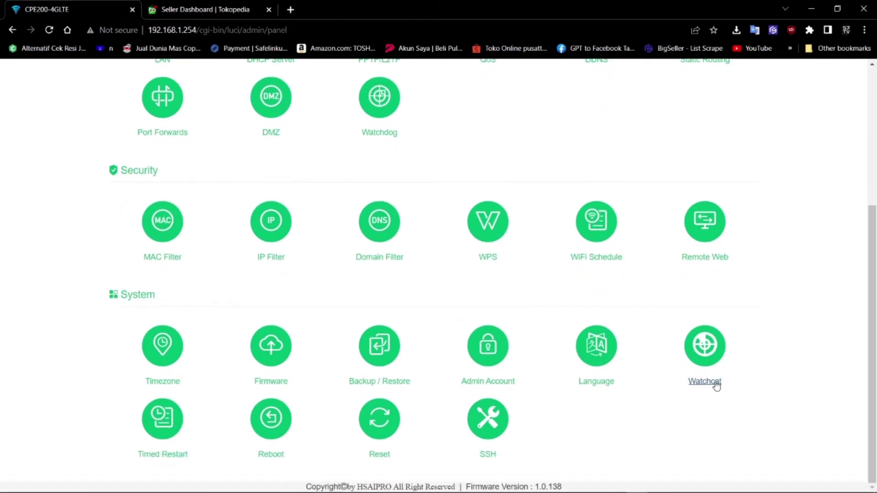
left_click(170, 354)
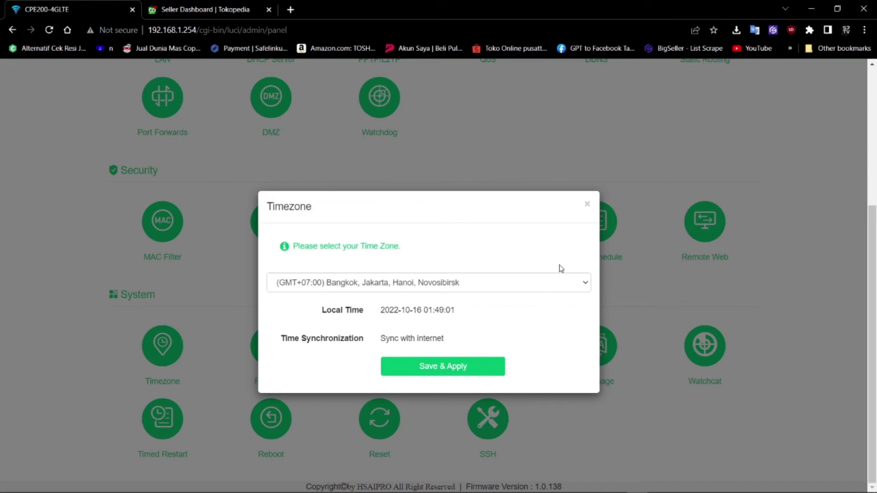
Review the selectable time zones around GMT+07:00 Jakarta, and close the Timezone settings without saving
left_click(504, 288)
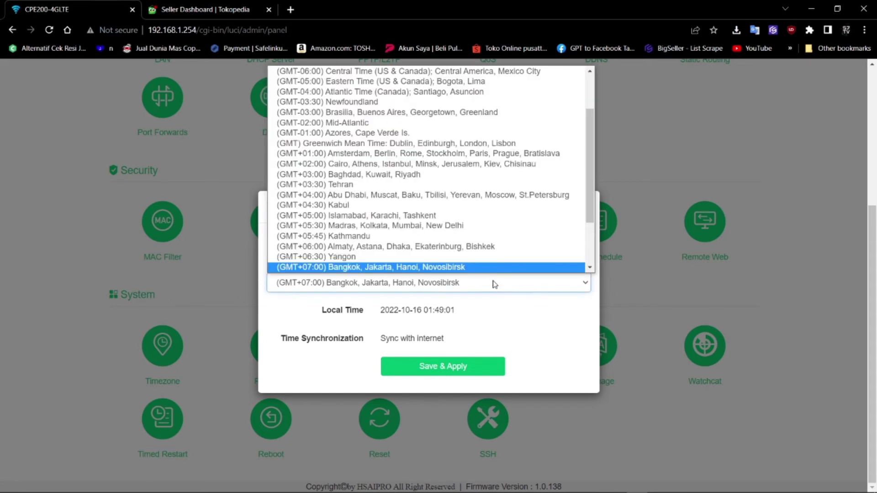
scroll(434, 249, "down", 1)
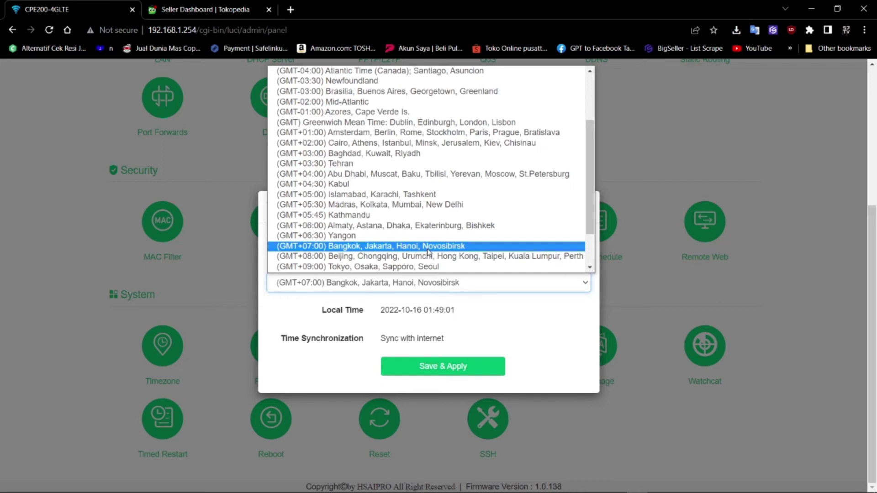
left_click(508, 320)
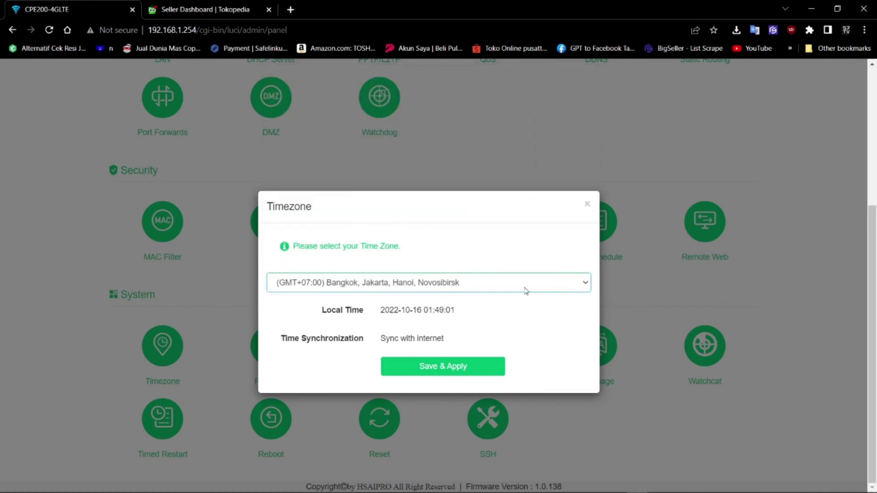
left_click(588, 204)
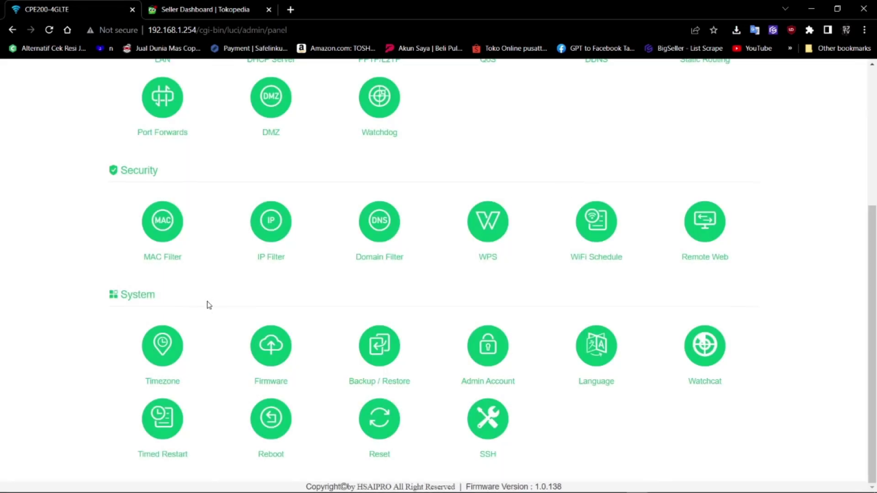
View the Watchcat operating mode, forced reboot delay and period, and close its settings without saving
left_click(714, 354)
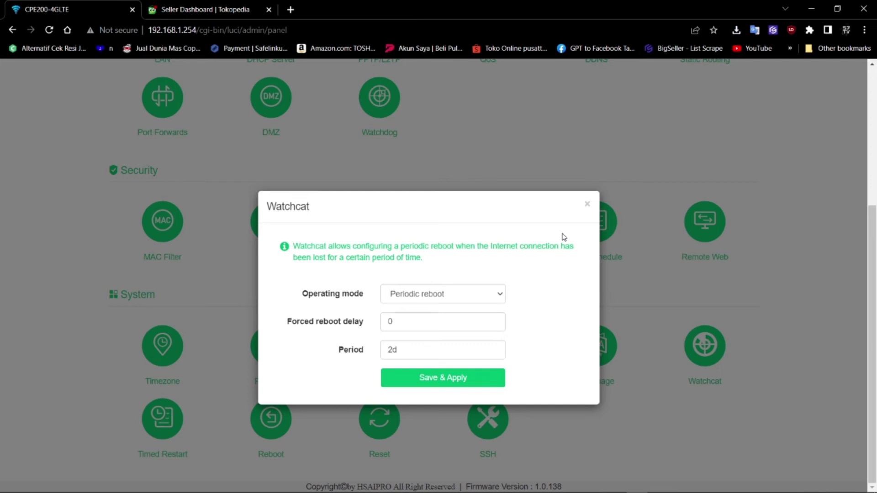
left_click(587, 205)
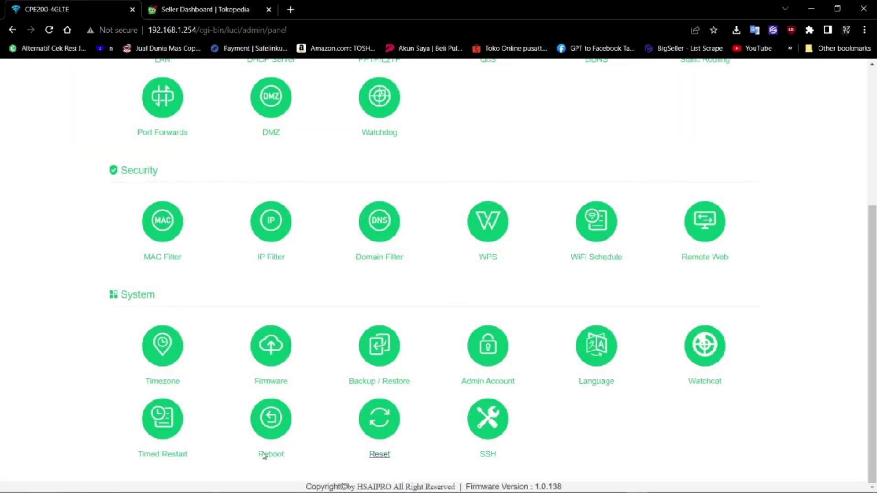
Turn on Timed Restart in the System section and start editing its restart hour
left_click(156, 432)
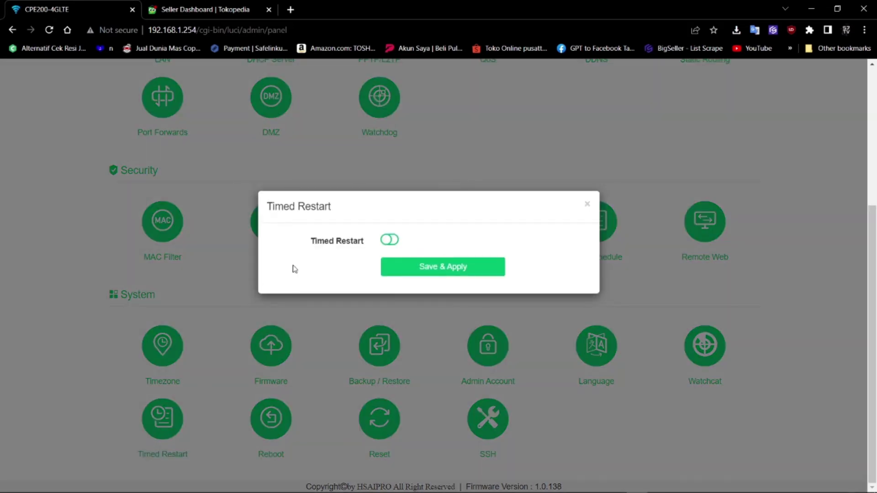
left_click(388, 244)
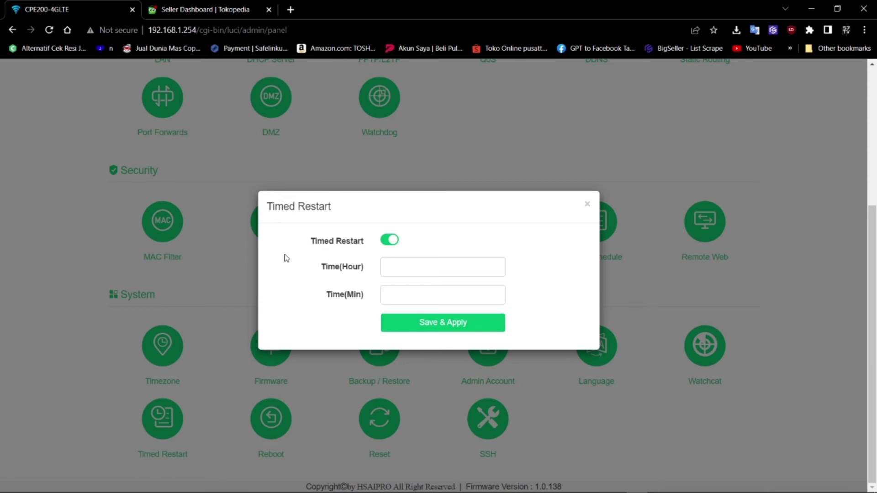
left_click(457, 267)
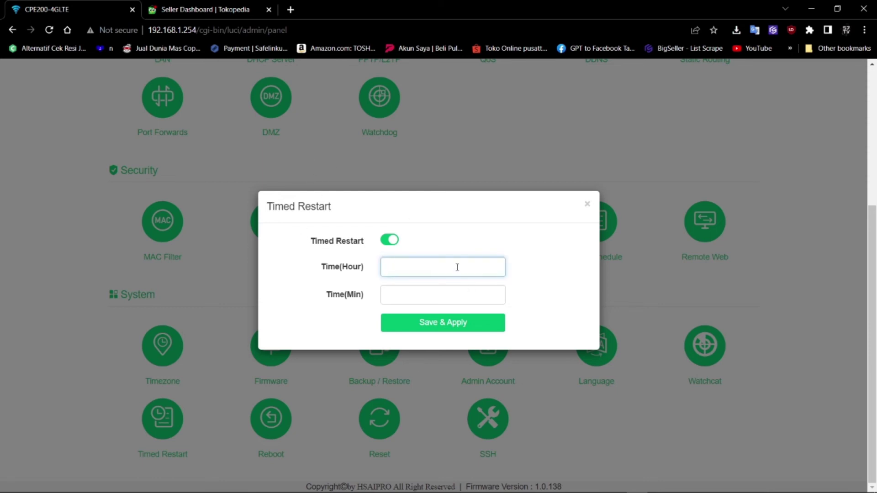